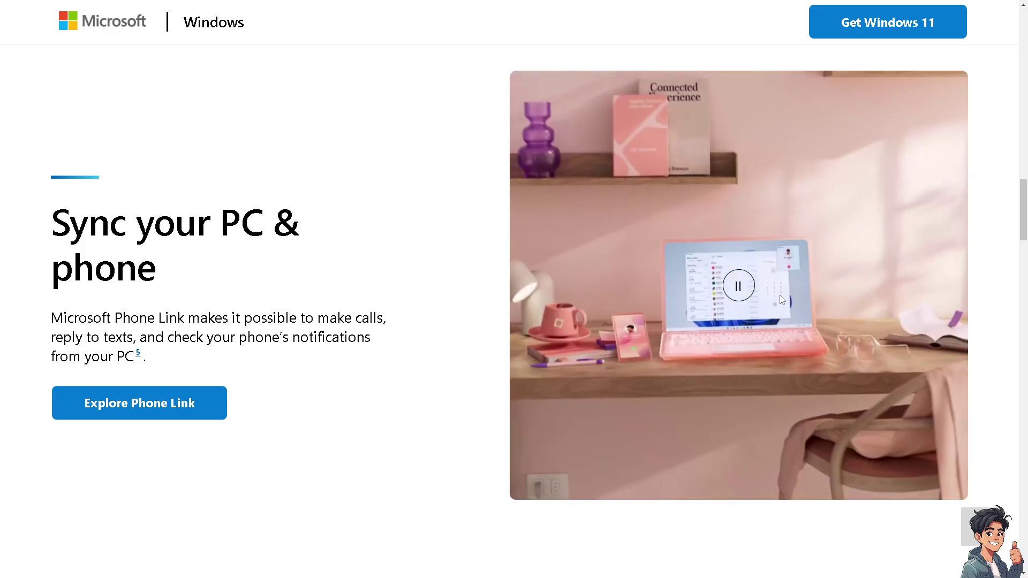
Pause and resume the Phone Link demo video twice on the Windows website.
click(735, 291)
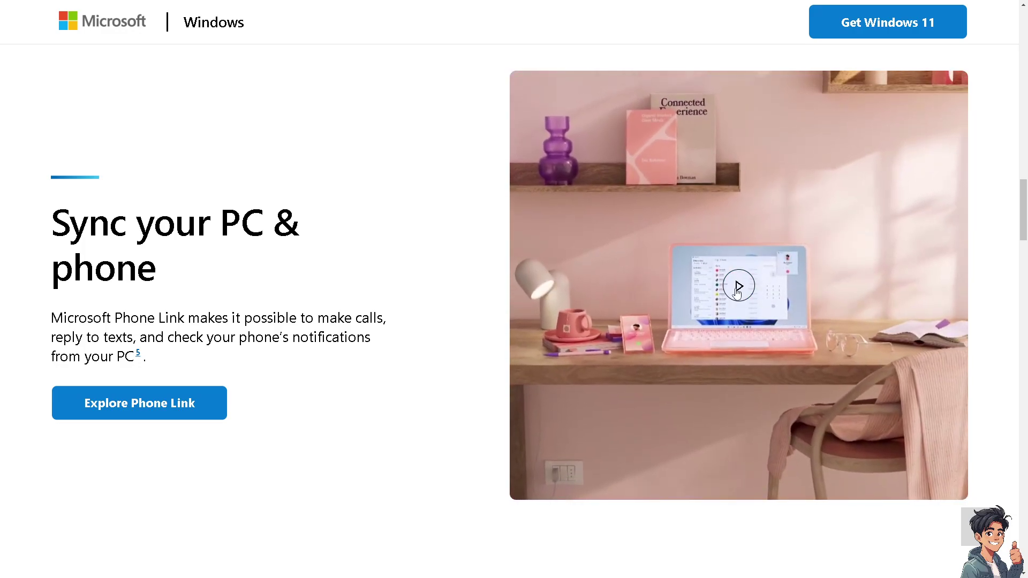
click(737, 291)
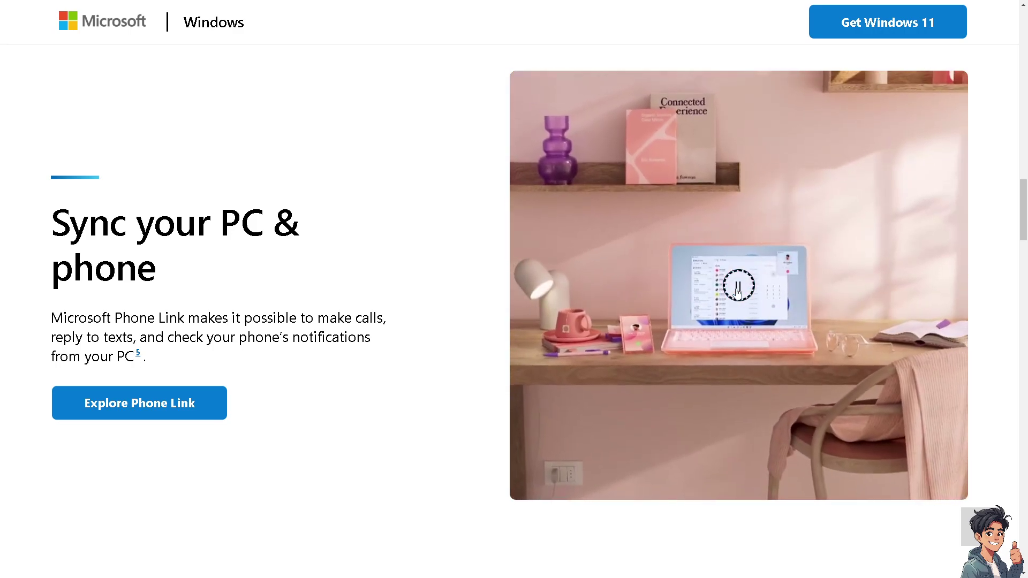
click(737, 292)
click(737, 292)
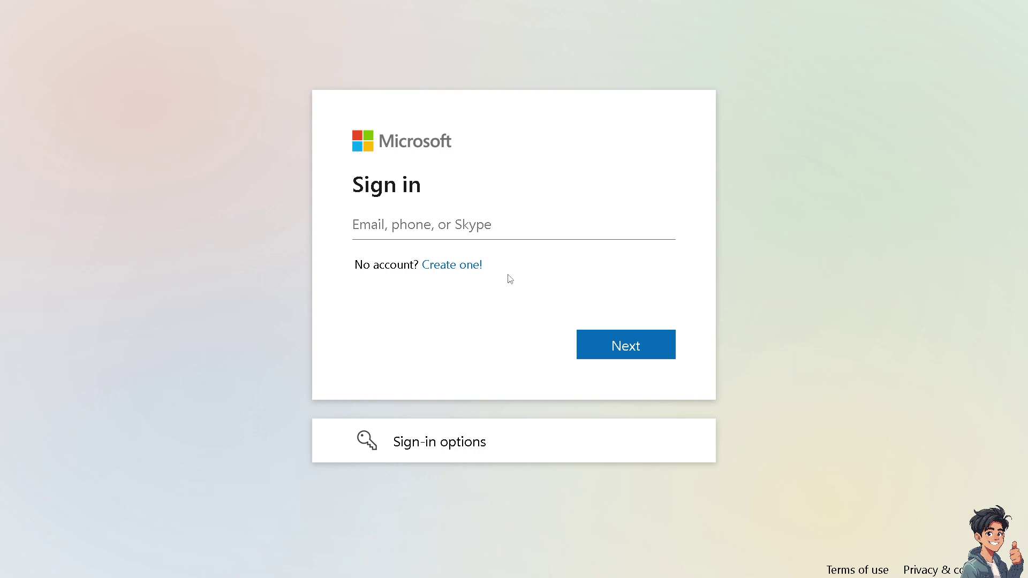
Choose 'Create one!' on the Microsoft Sign in page instead of signing in.
click(453, 268)
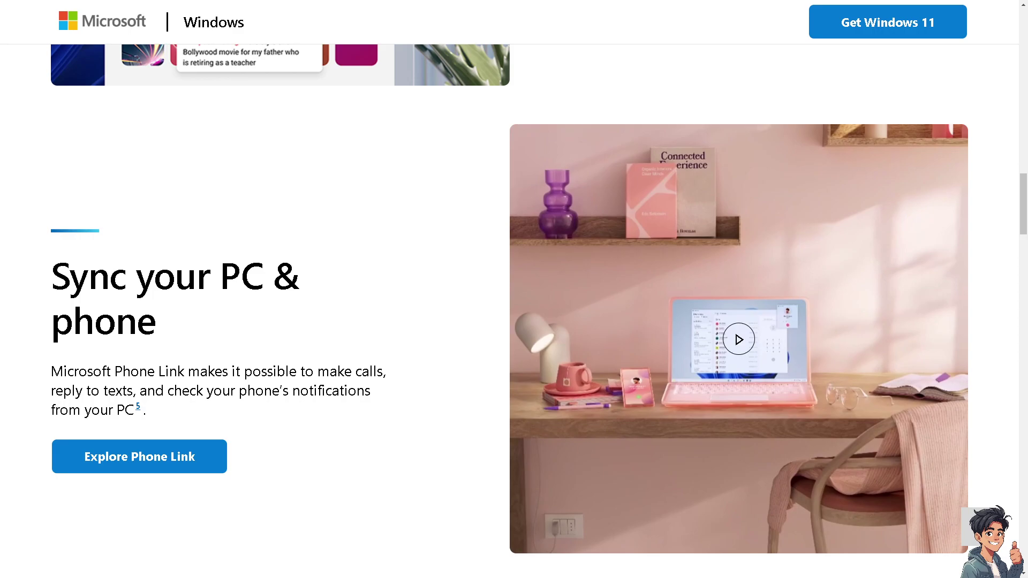
click(738, 341)
click(753, 343)
Launch services.msc from the Run dialog using the suggestion offered for 'se'.
key(super+r)
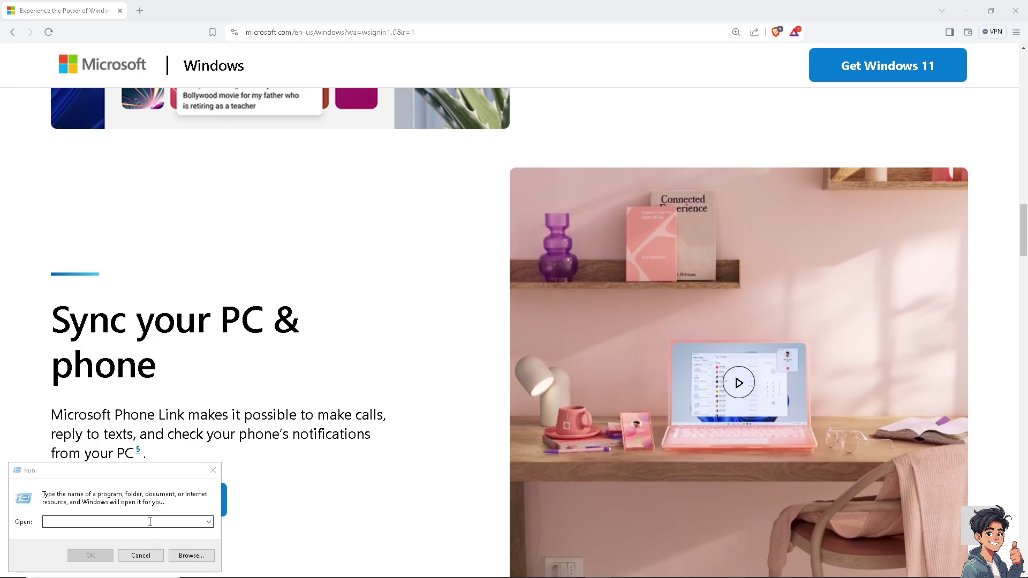
click(123, 522)
text(ser)
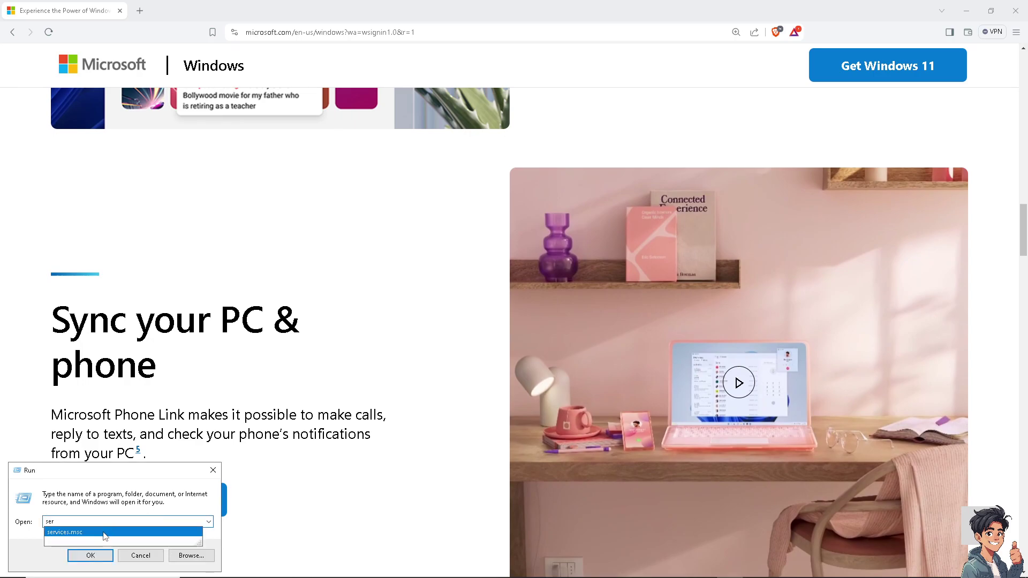
click(102, 533)
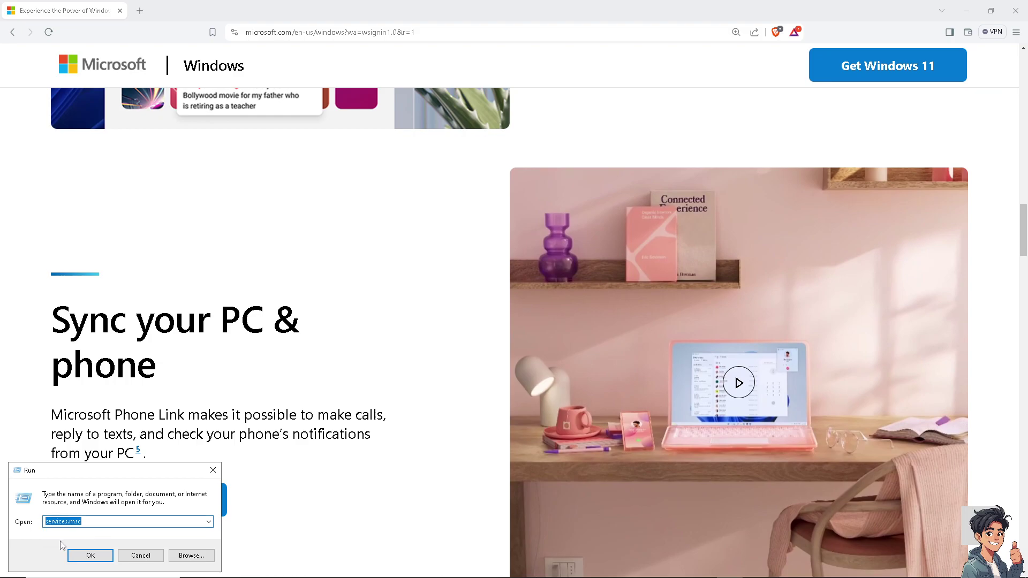
click(95, 555)
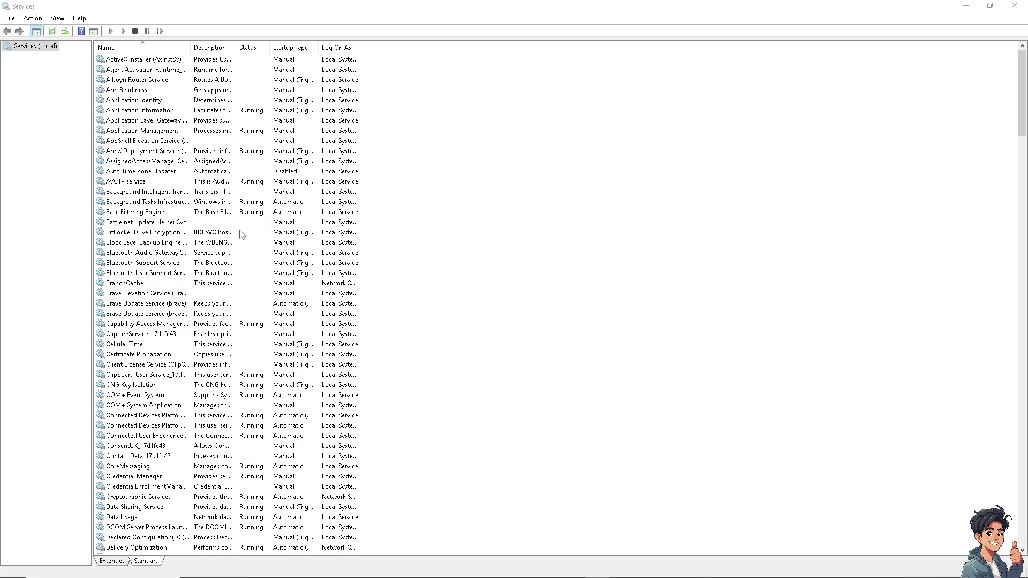
Scroll the services list, then open and dismiss Battle.net Update Helper Svc's context menu.
scroll(240, 234, down, 2)
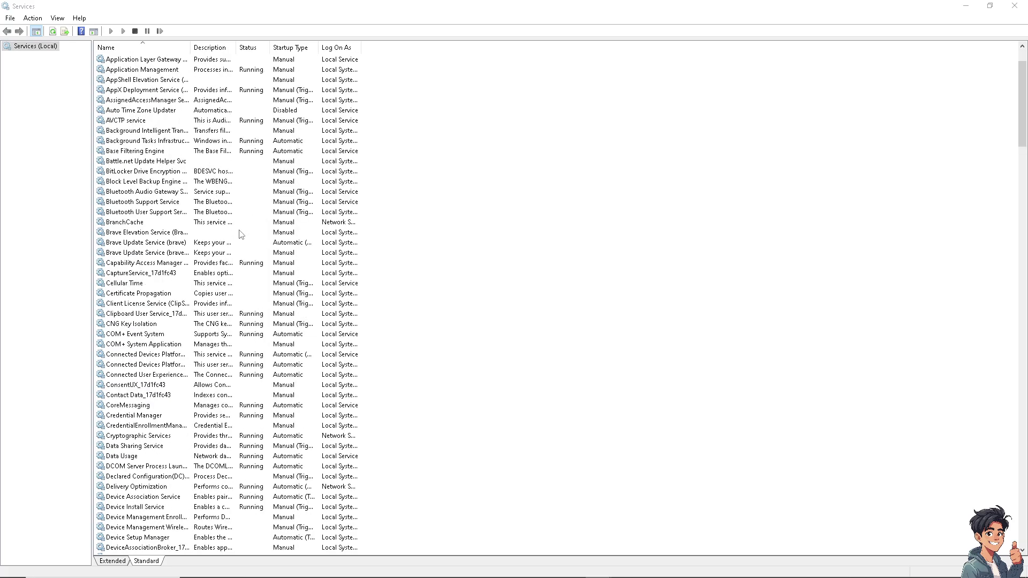
scroll(240, 234, up, 2)
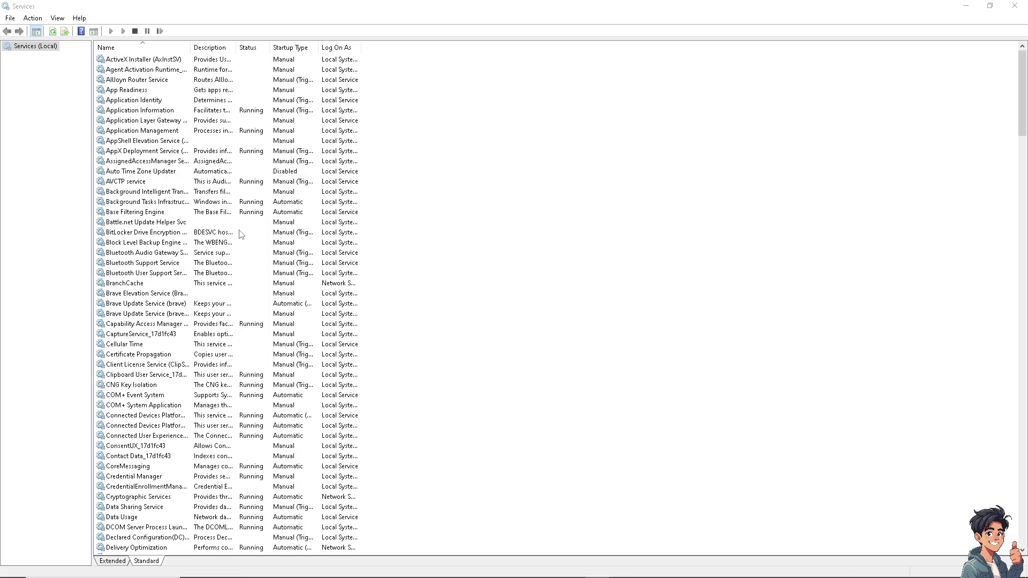
right_click(120, 223)
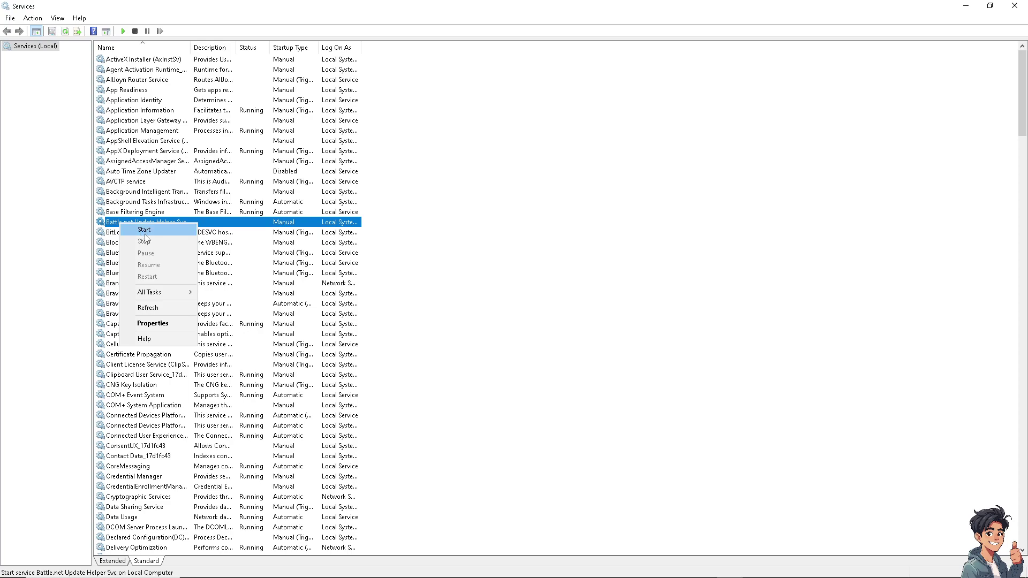
click(281, 6)
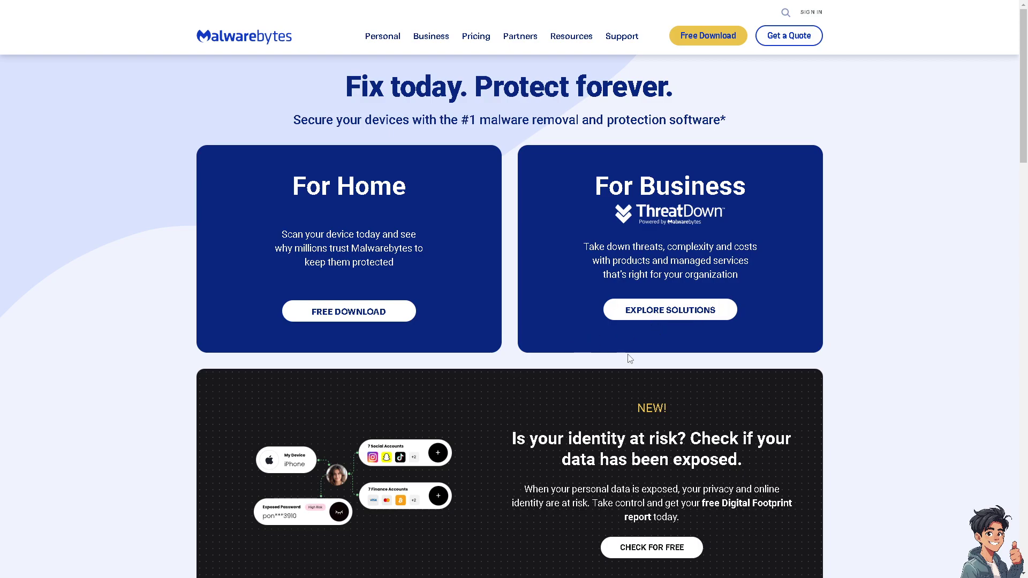
Scroll the Malwarebytes homepage past the ThreatDown business offers down to the footer.
scroll(628, 354, down, 2)
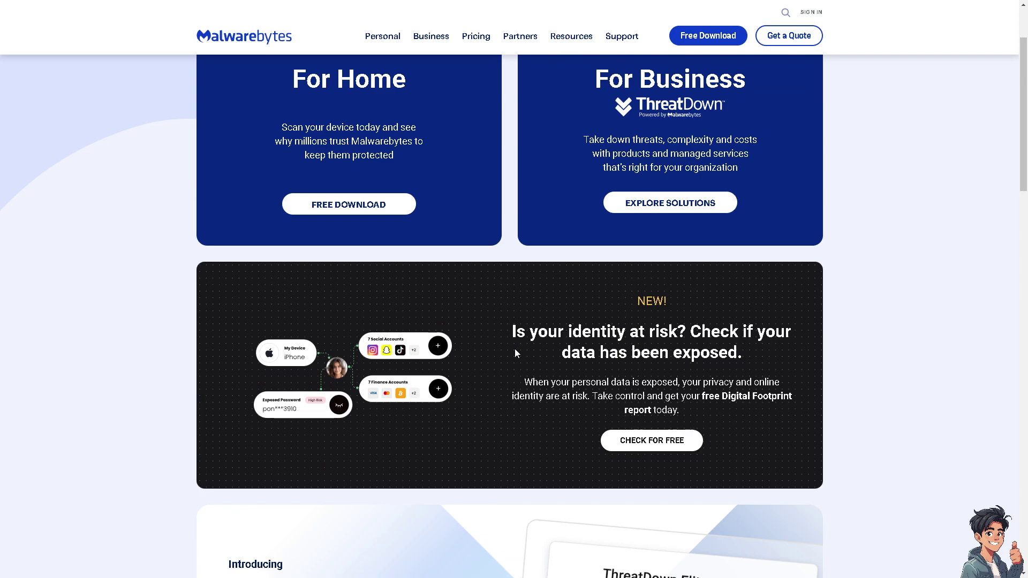
scroll(512, 367, down, 1)
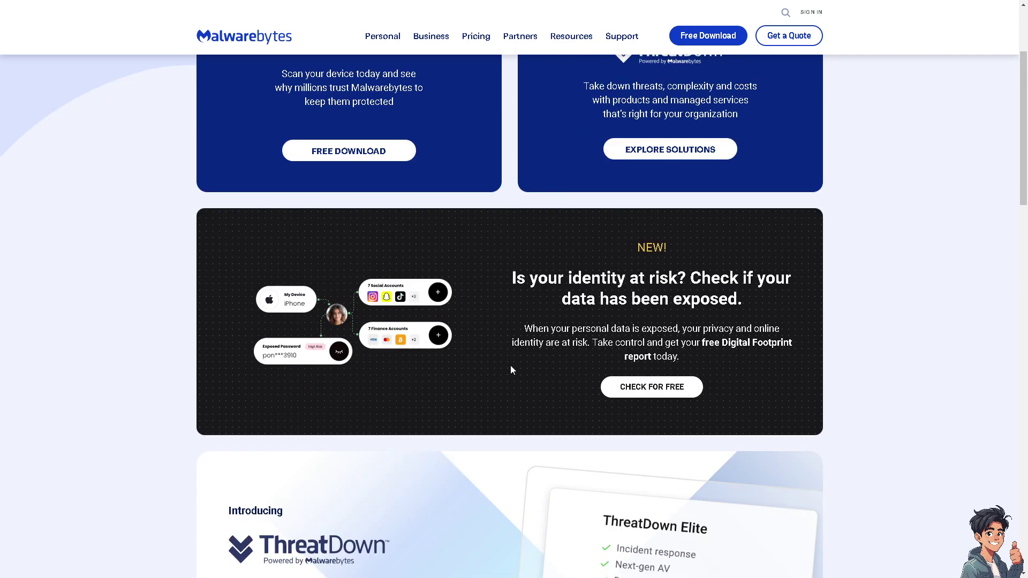
scroll(505, 367, down, 2)
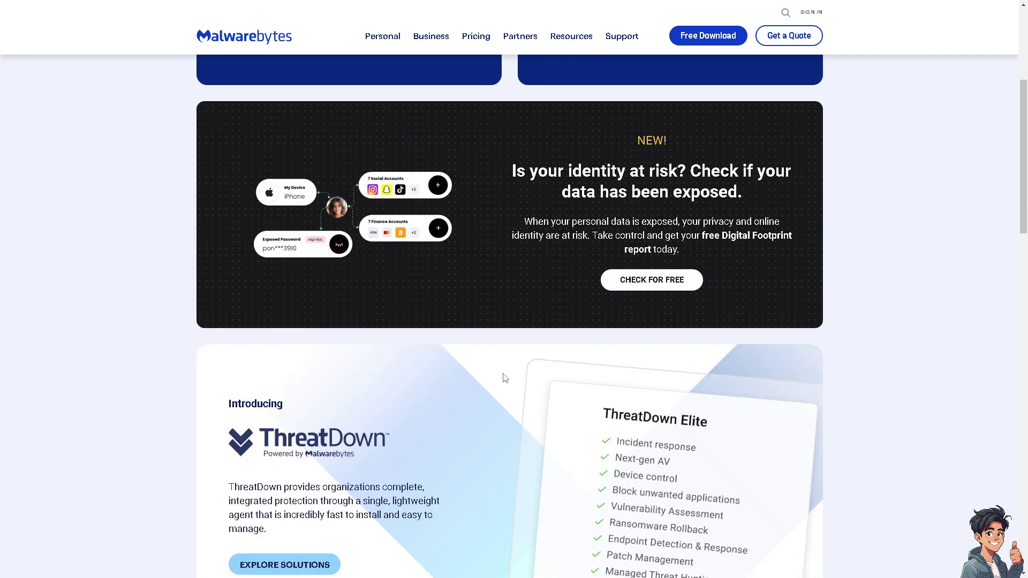
scroll(410, 377, down, 2)
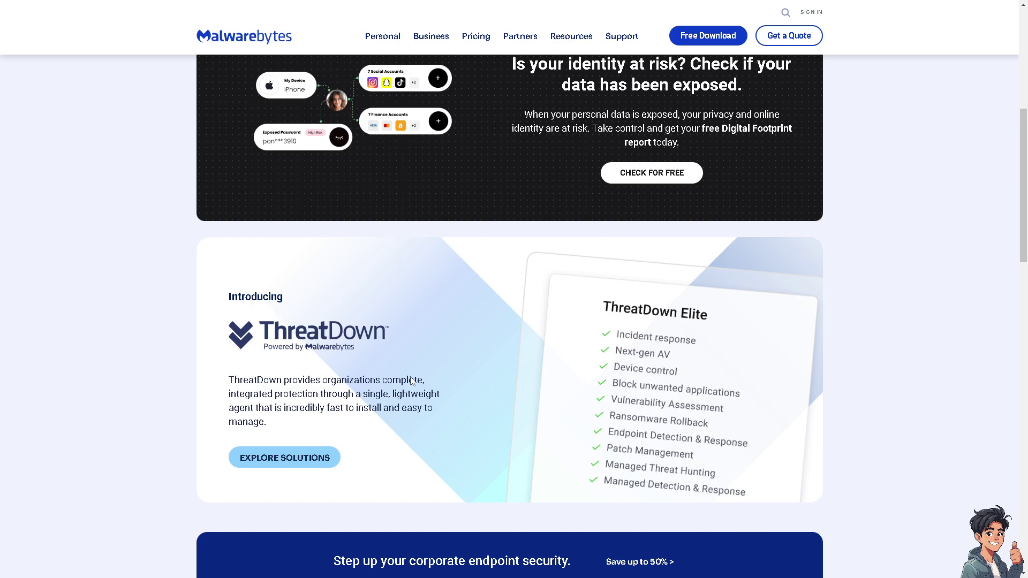
scroll(411, 381, down, 10)
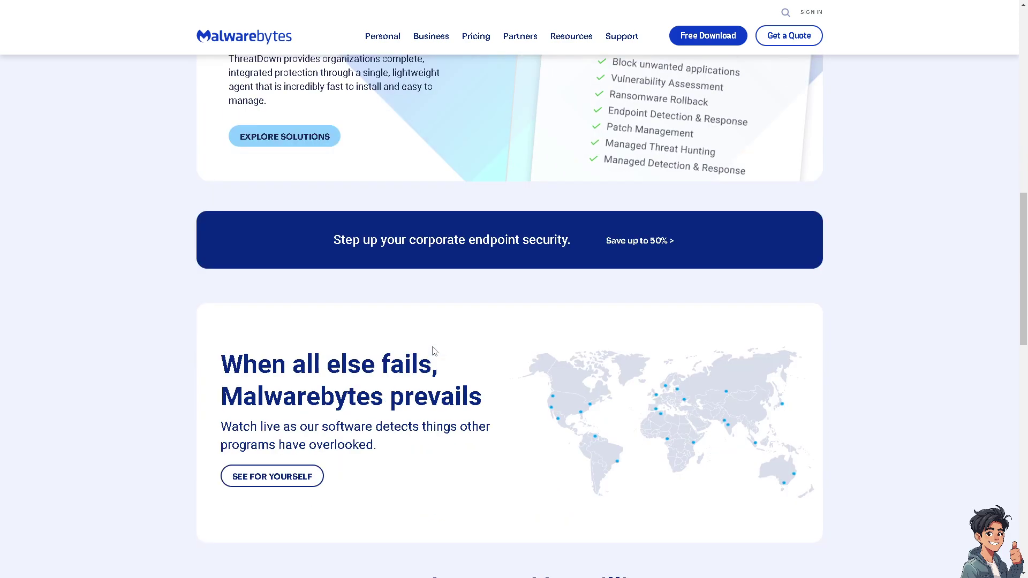
scroll(426, 359, down, 12)
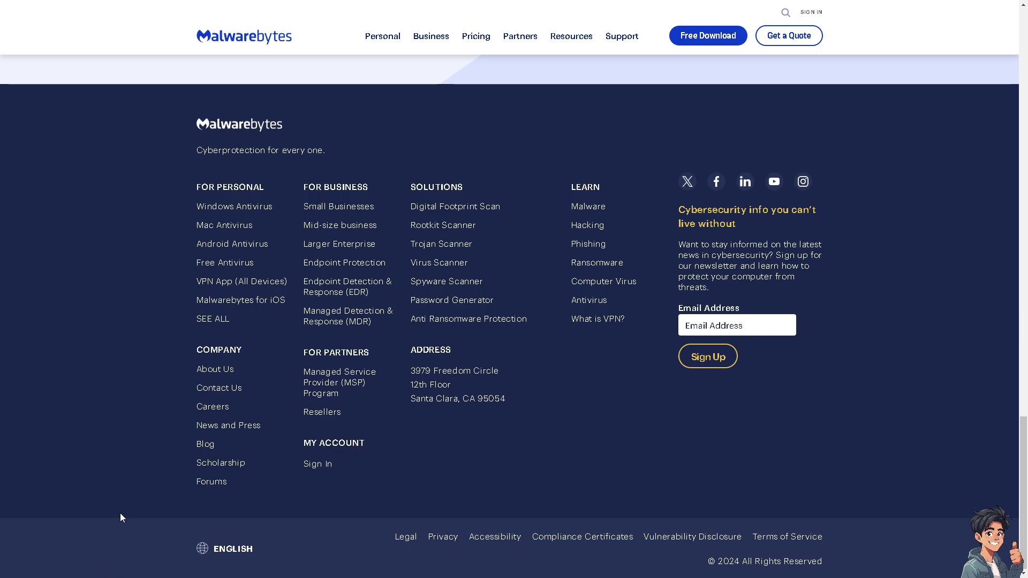
Find Run by searching 'run' and launch regedit from it.
key(F11)
click(88, 569)
text(r)
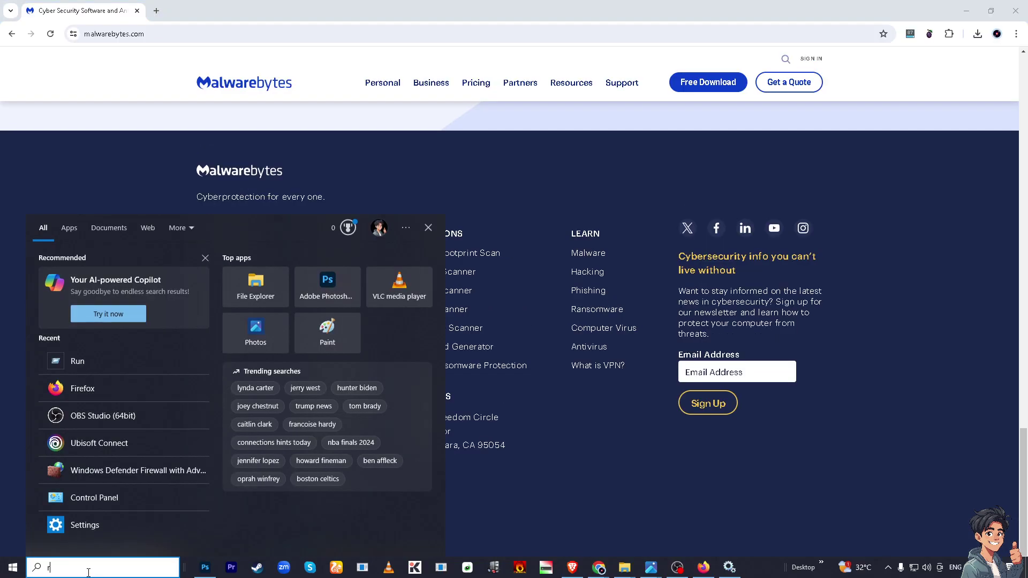
text(un)
click(107, 287)
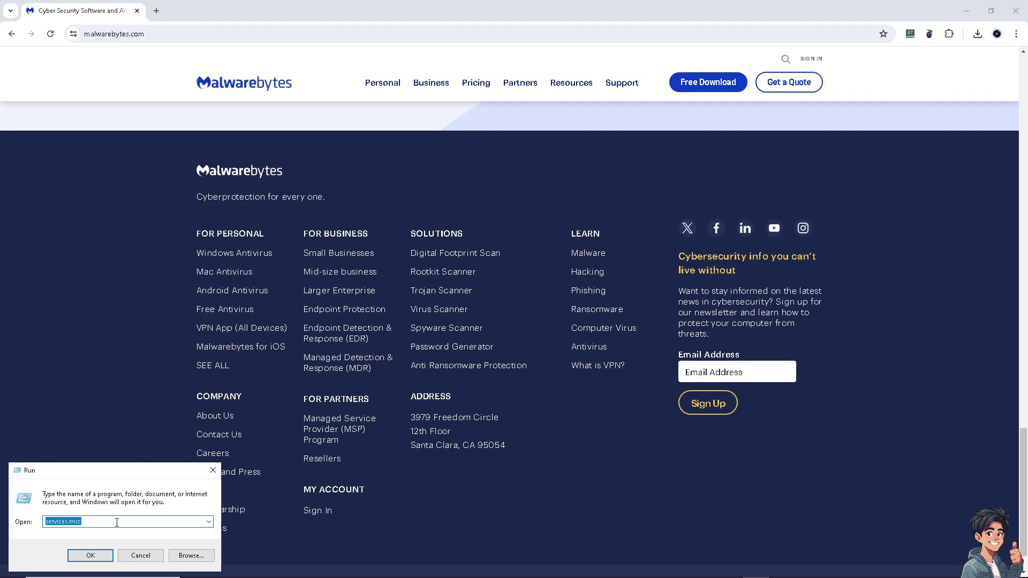
text(regedit)
click(100, 552)
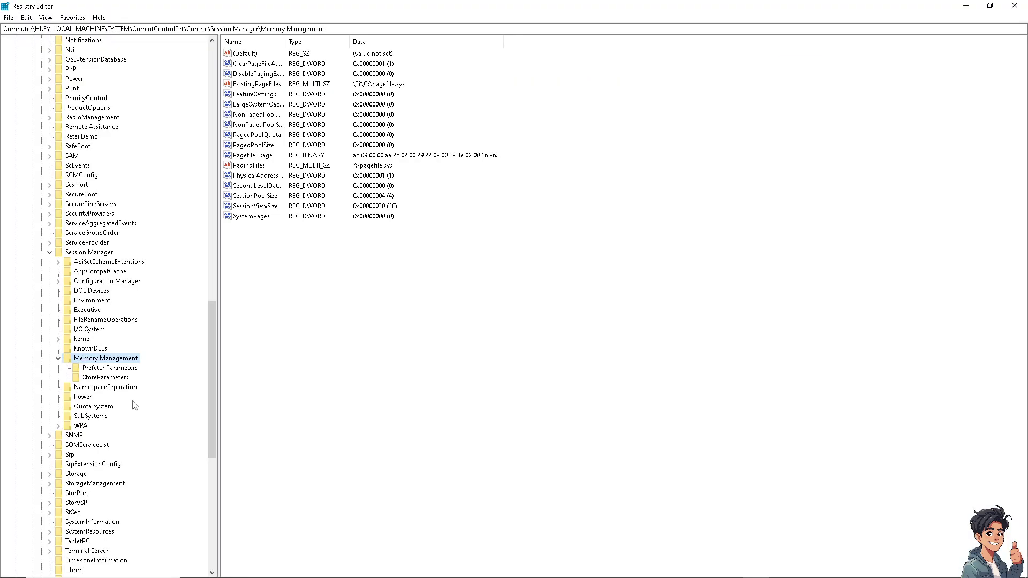
Drag the splitter left to widen the Memory Management values pane.
drag(219, 258, 73, 239)
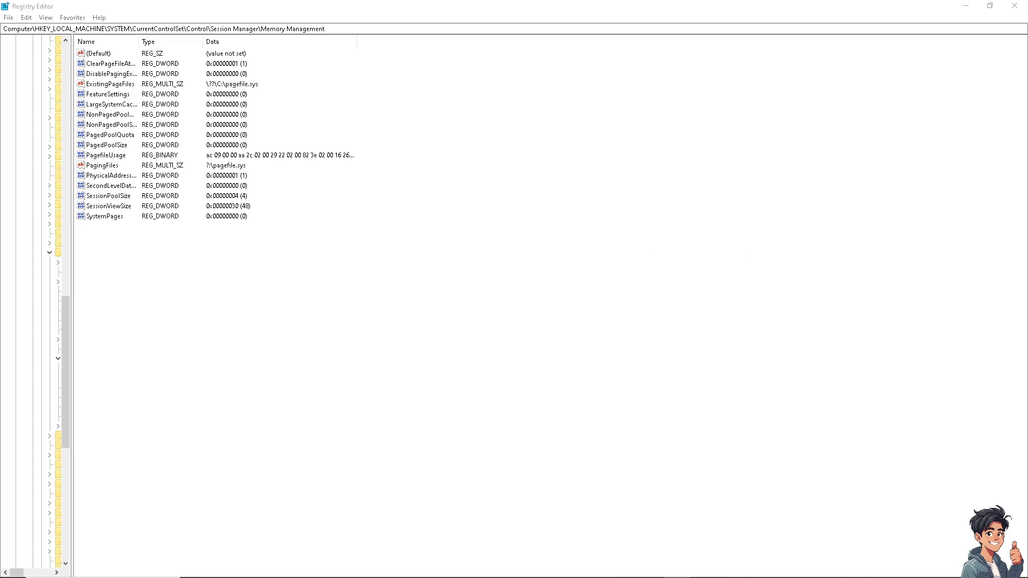
Open Command Prompt as administrator from a 'cmd' search and maximize it.
key(super)
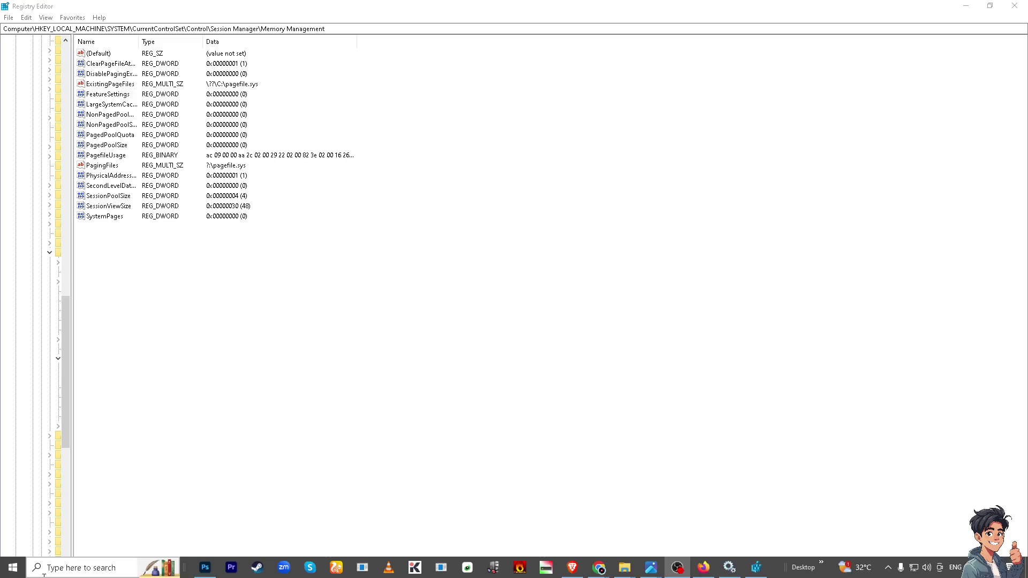
text(cmd)
right_click(120, 285)
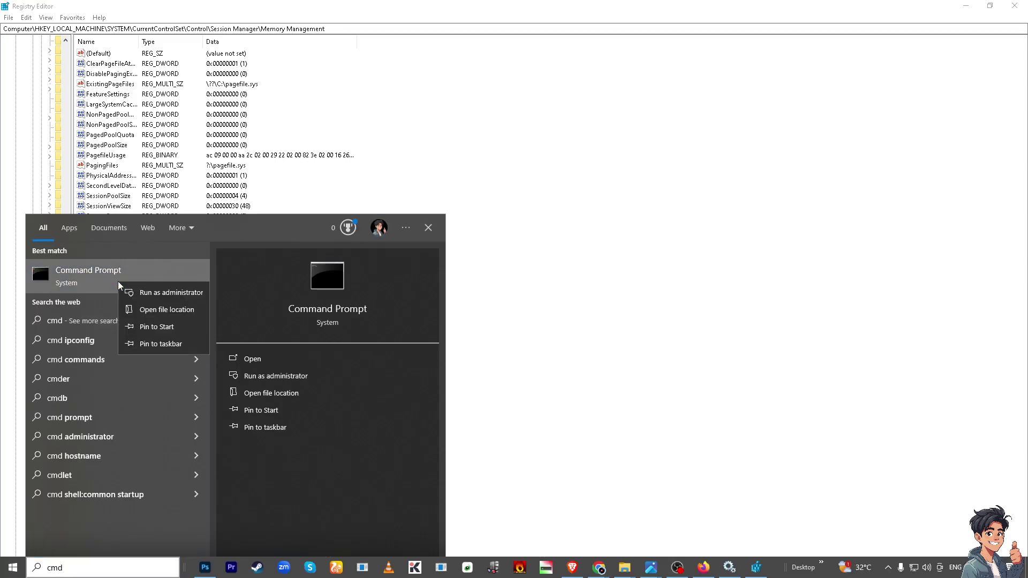
click(161, 293)
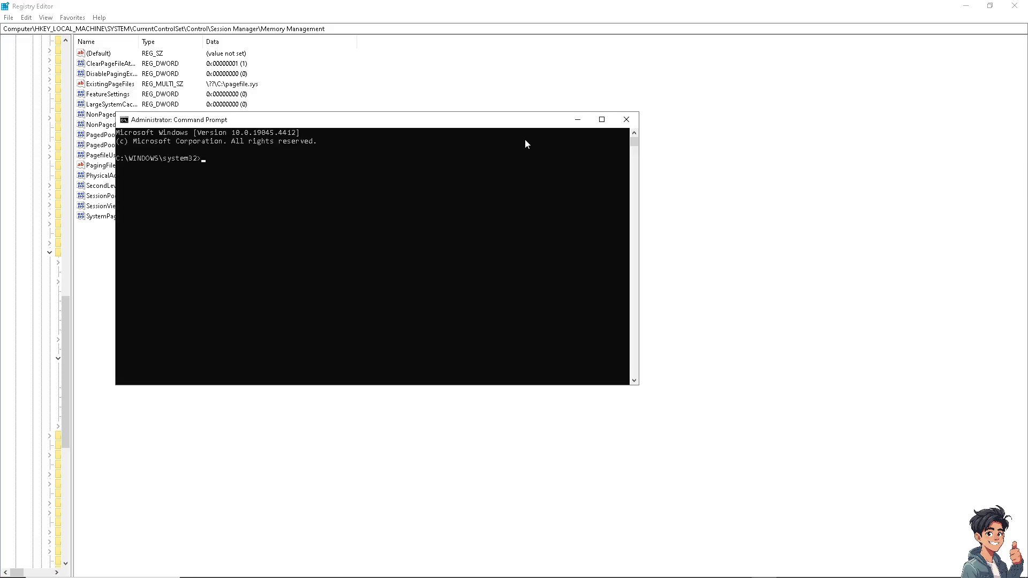
click(602, 120)
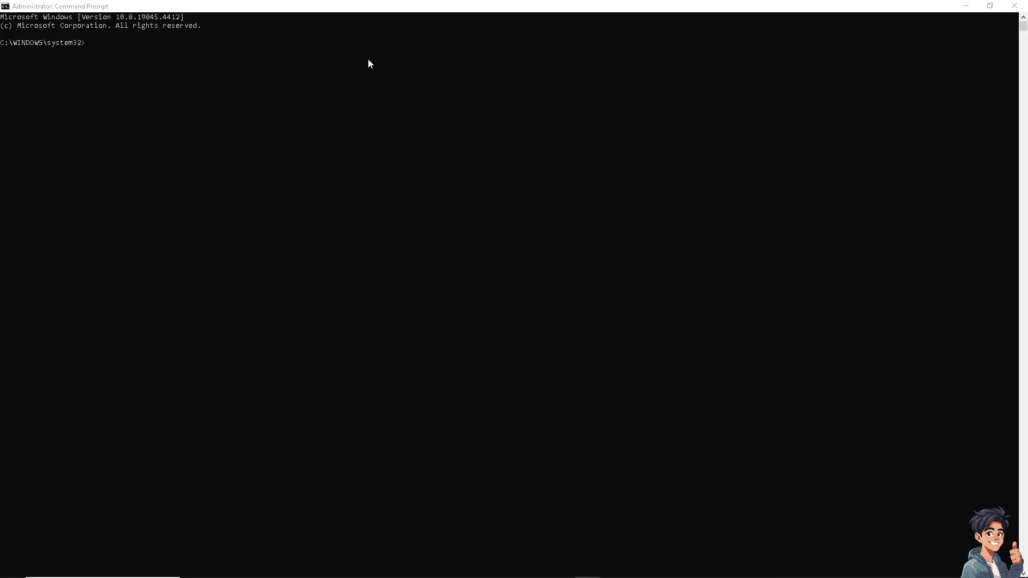
Type the sfc /scannow command in the console, correcting a typo.
click(348, 52)
text(sfc /scann)
key(BackSpace)
key(BackSpace)
key(BackSpace)
key(BackSpace)
text(can)
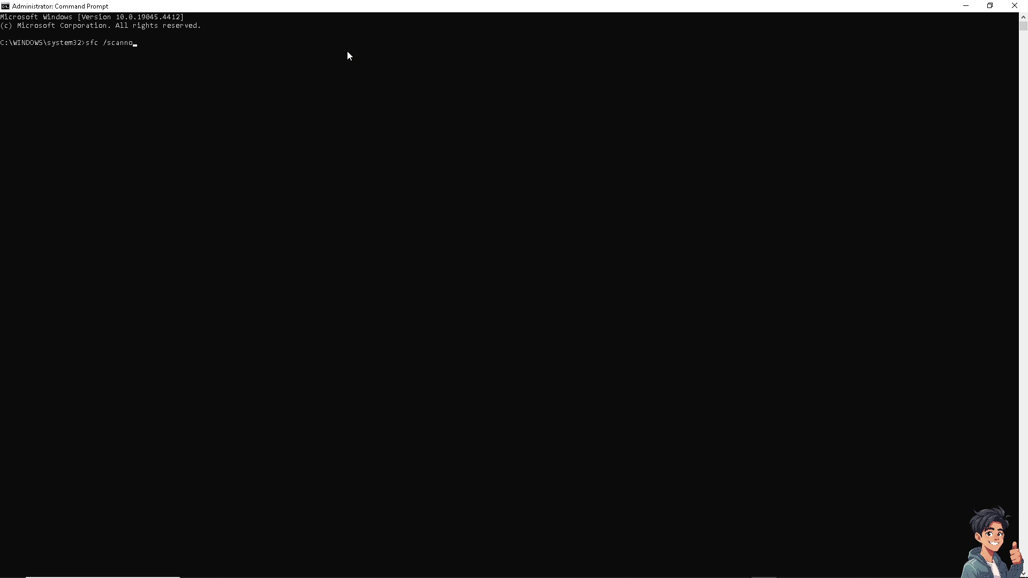
text(w)
Run sfc /scannow, then type dism /online /cleanup-image /restorehealth, fixing typos.
key(Return)
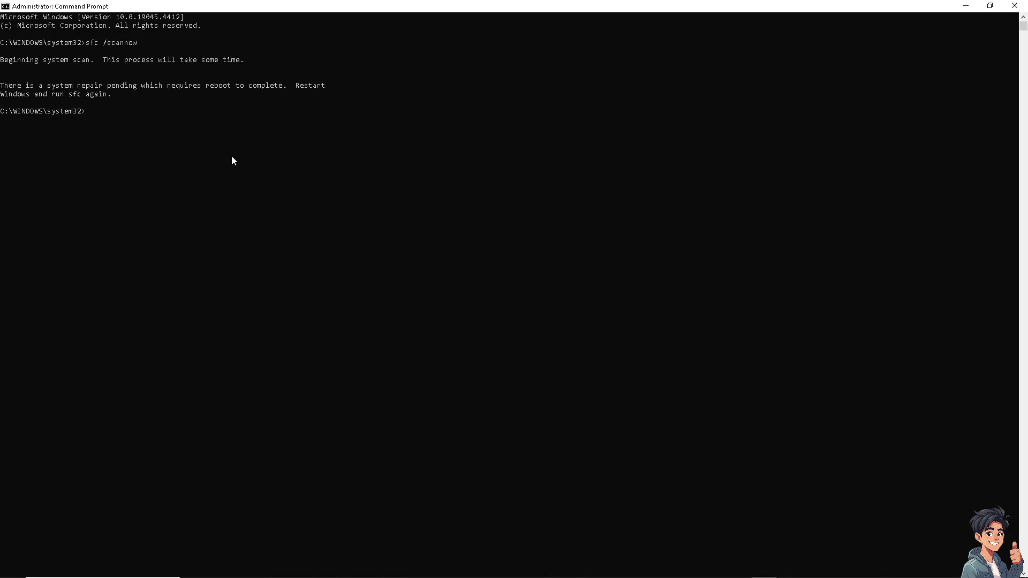
text(dism /online /cleaun-)
key(BackSpace)
key(BackSpace)
key(BackSpace)
text(nup-image)
key(BackSpace)
text(e /restorehealth)
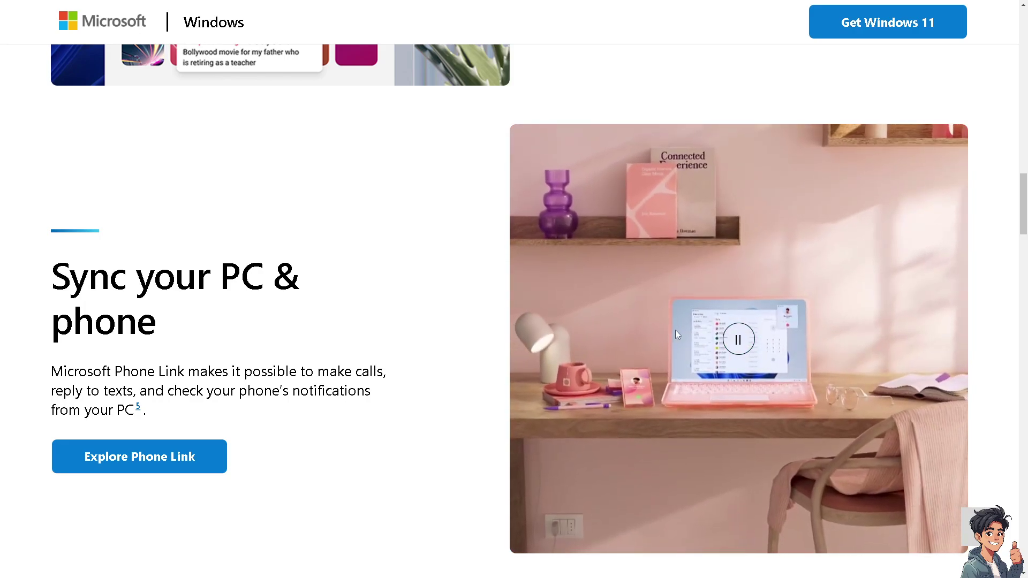
click(739, 343)
click(741, 342)
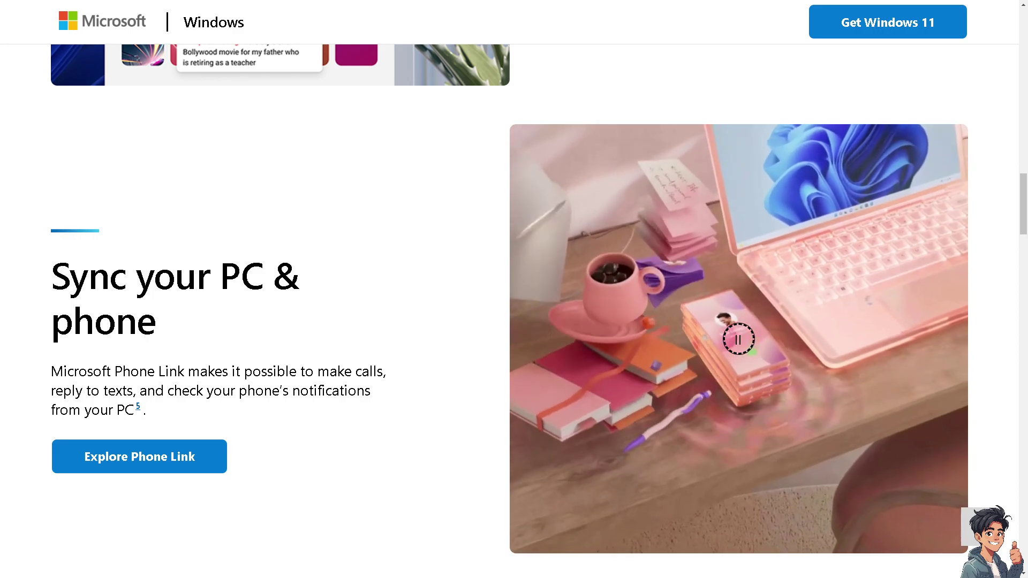